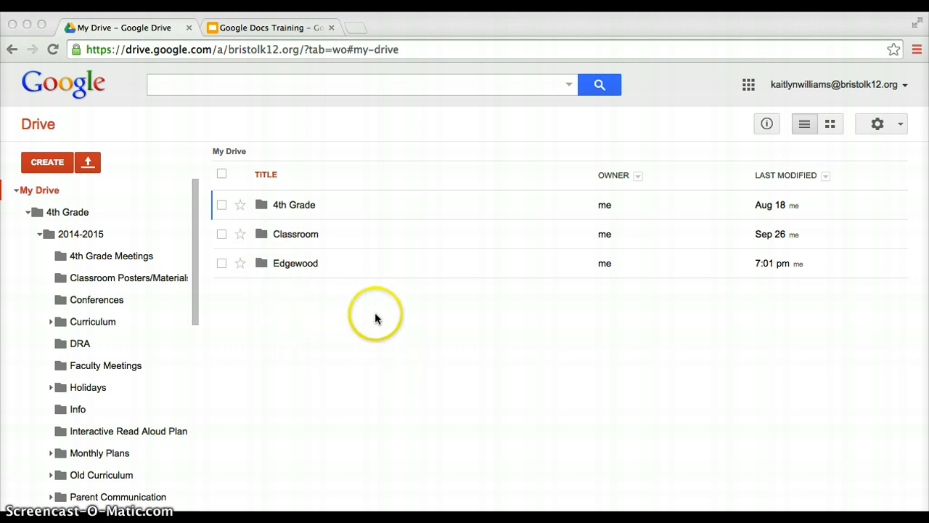
# - Open the ELA folder inside 4th Grade, 2014-2015, Curriculum
pyautogui.click(291, 205)
pyautogui.click(304, 207)
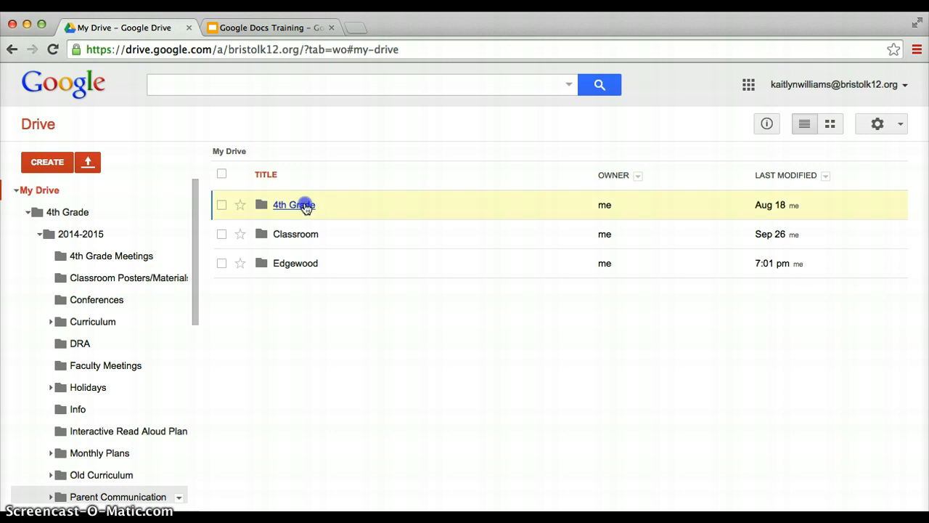
pyautogui.click(305, 208)
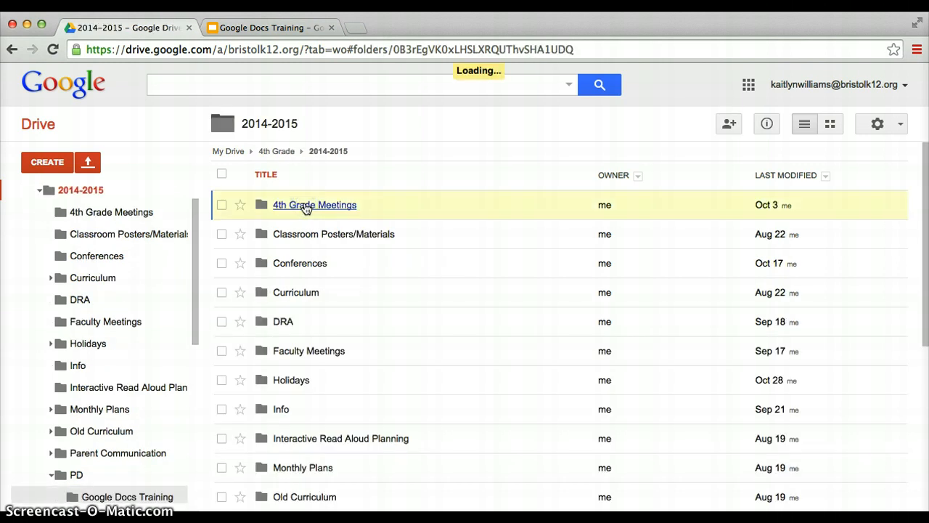
pyautogui.click(386, 290)
pyautogui.click(294, 296)
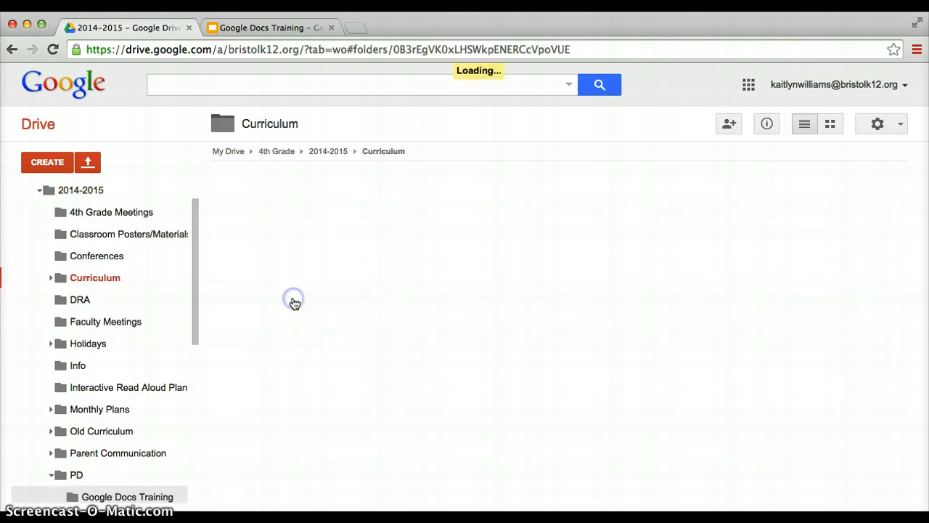
pyautogui.click(282, 204)
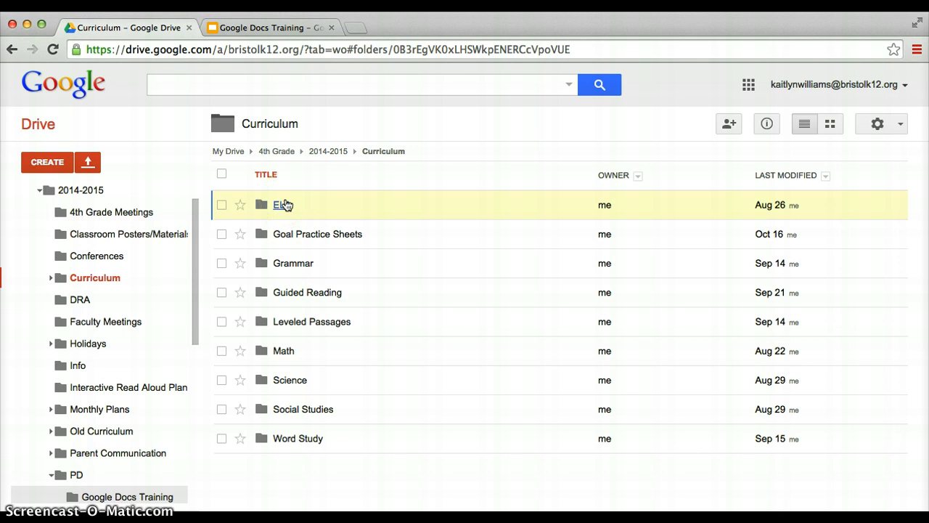
pyautogui.click(283, 204)
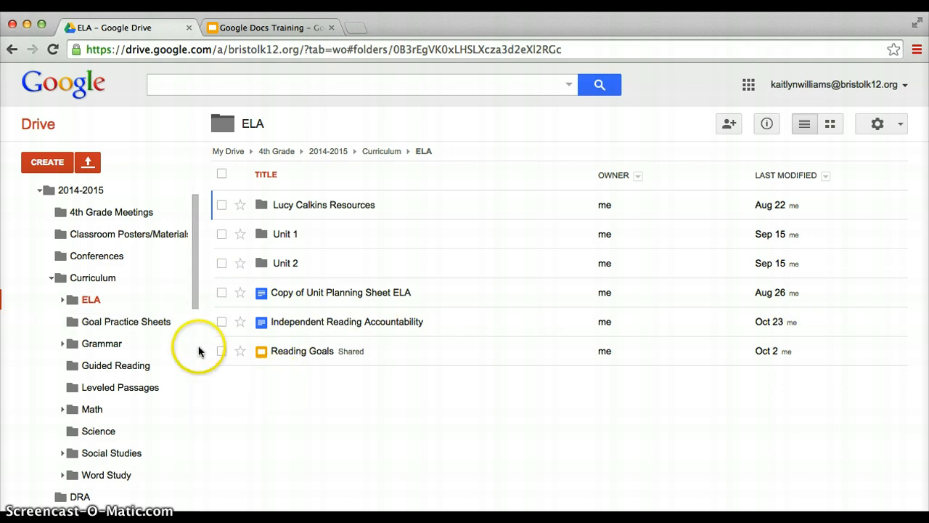
# - Create a new folder named "Unit 3" inside the ELA folder
pyautogui.click(43, 166)
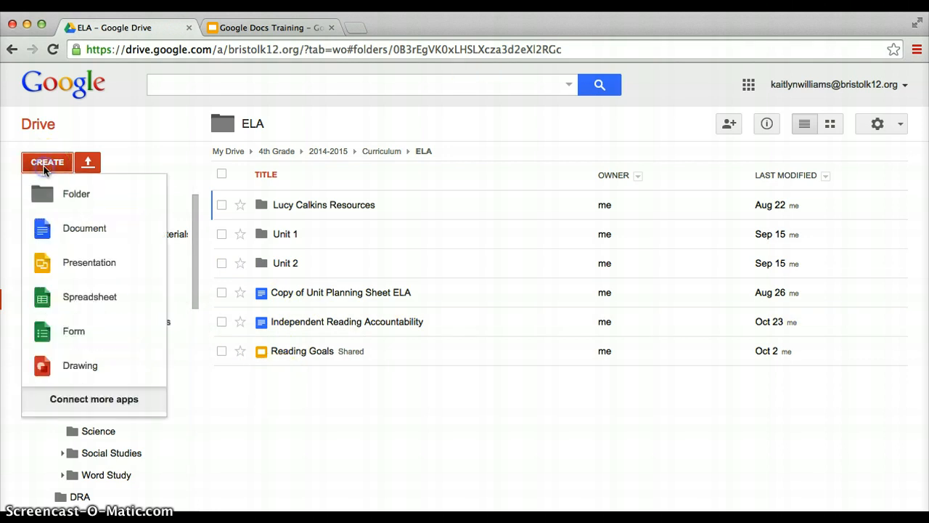
pyautogui.click(72, 203)
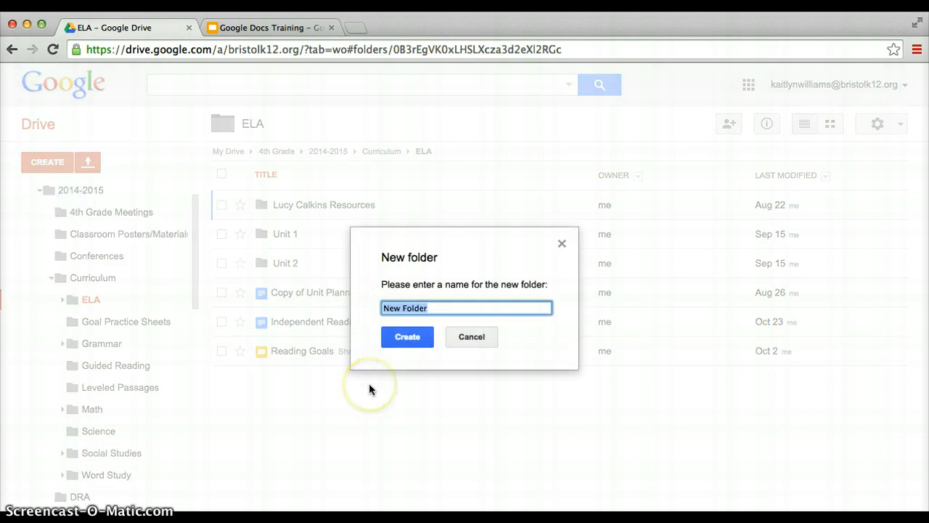
pyautogui.write('Unit 3')
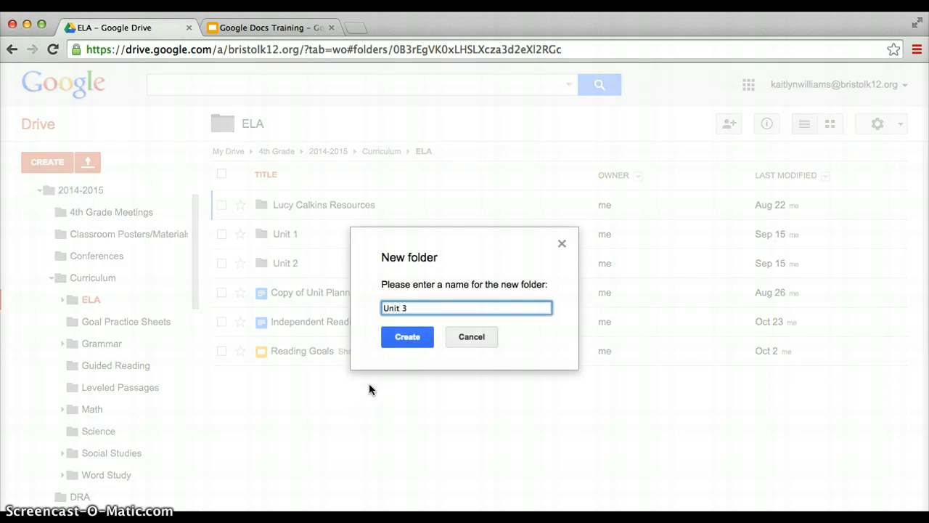
pyautogui.press('Return')
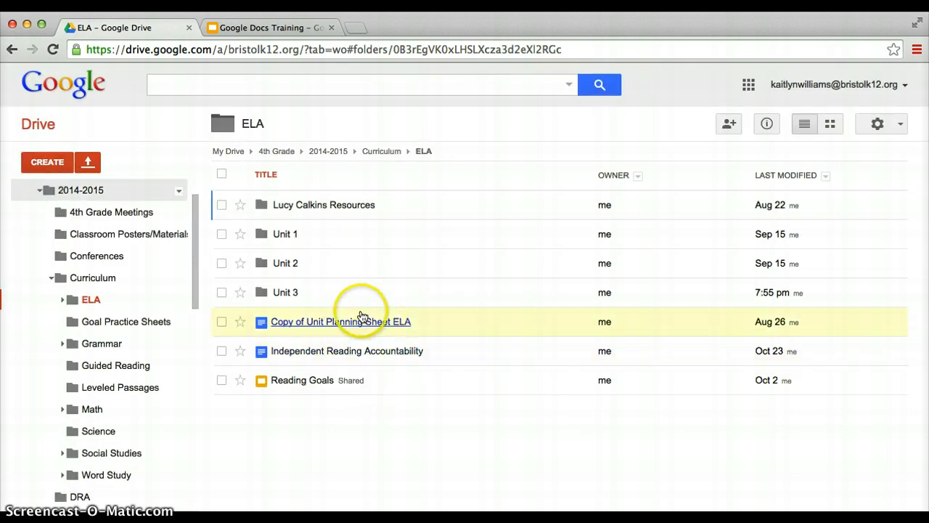
# - Open the Unit 3 folder and create a new blank text document in it
pyautogui.click(292, 296)
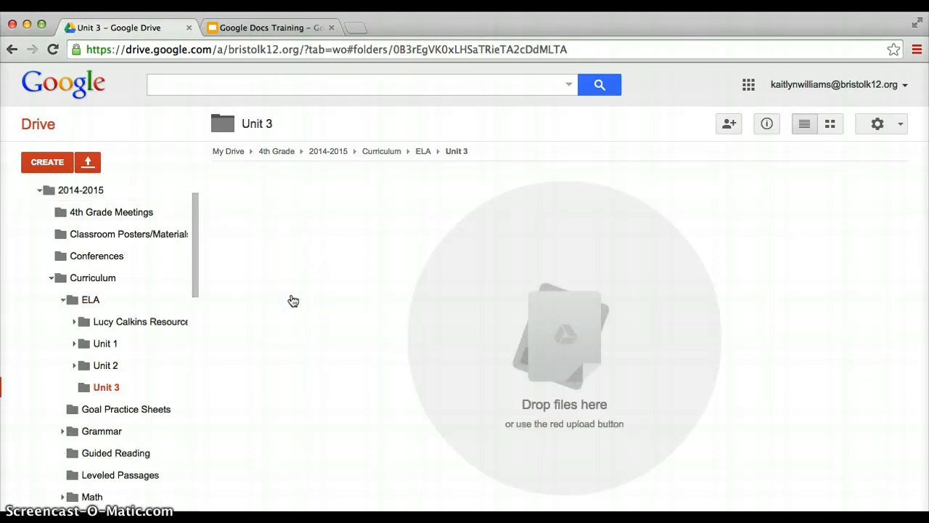
pyautogui.click(45, 166)
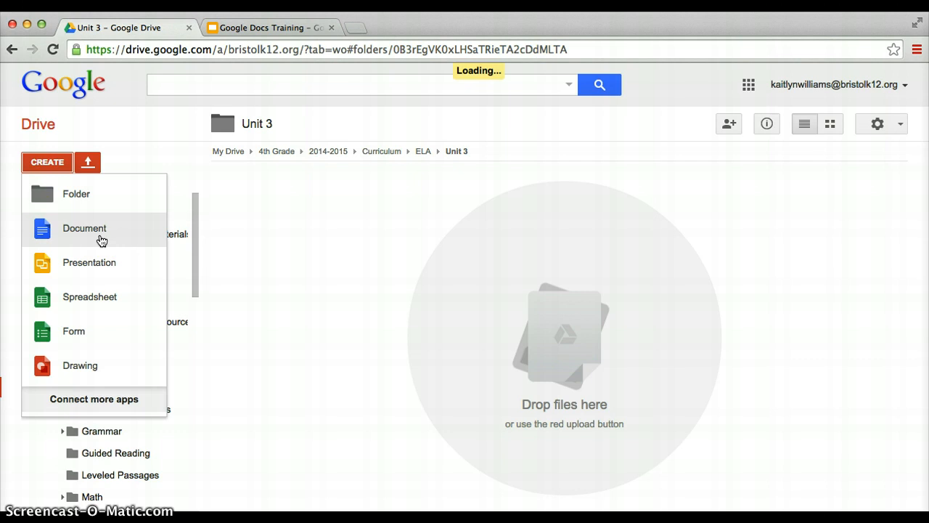
pyautogui.click(101, 262)
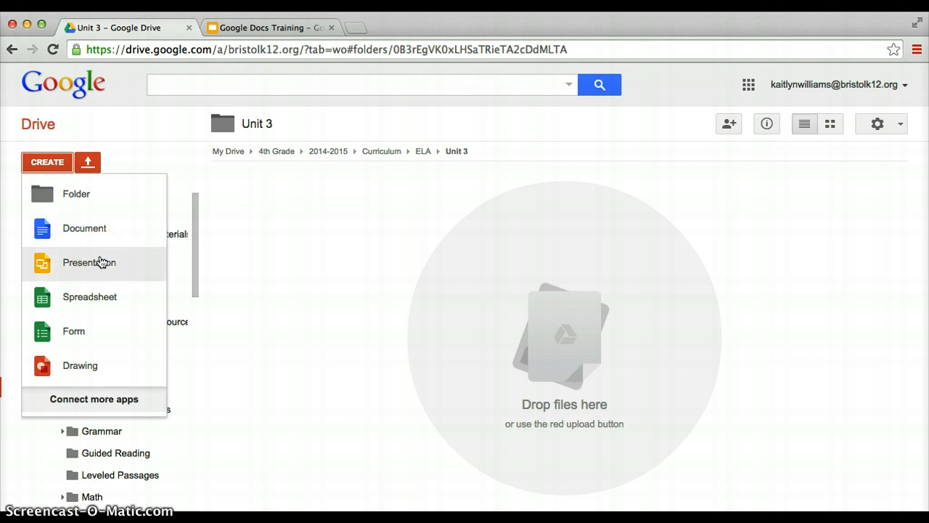
pyautogui.click(102, 262)
pyautogui.click(104, 296)
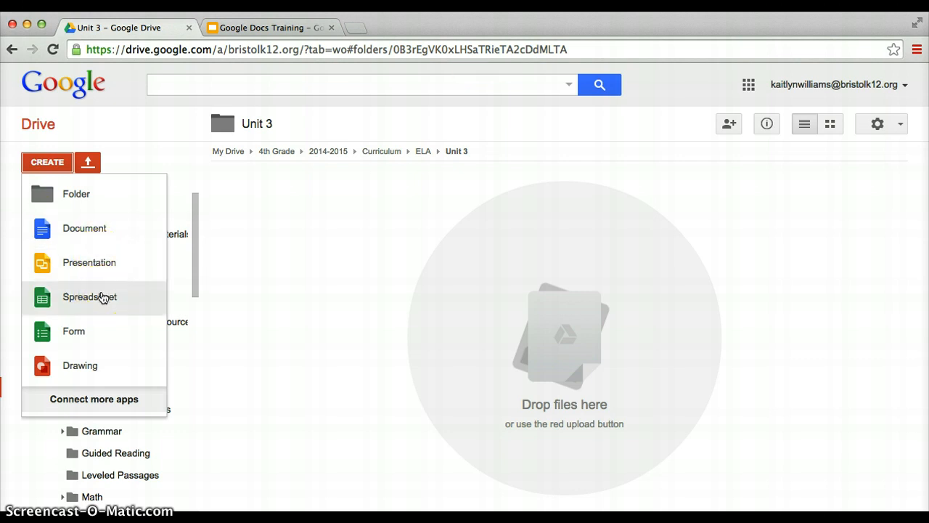
pyautogui.click(102, 297)
pyautogui.click(92, 327)
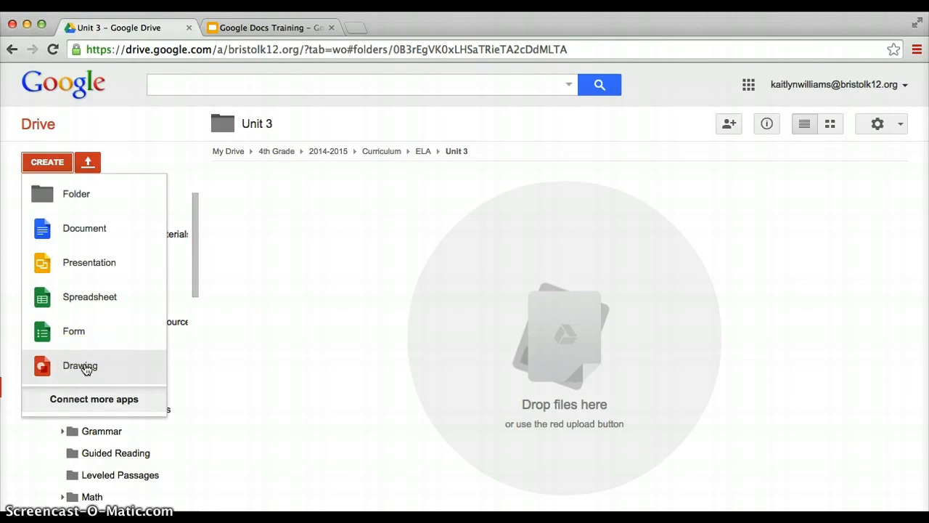
pyautogui.click(122, 229)
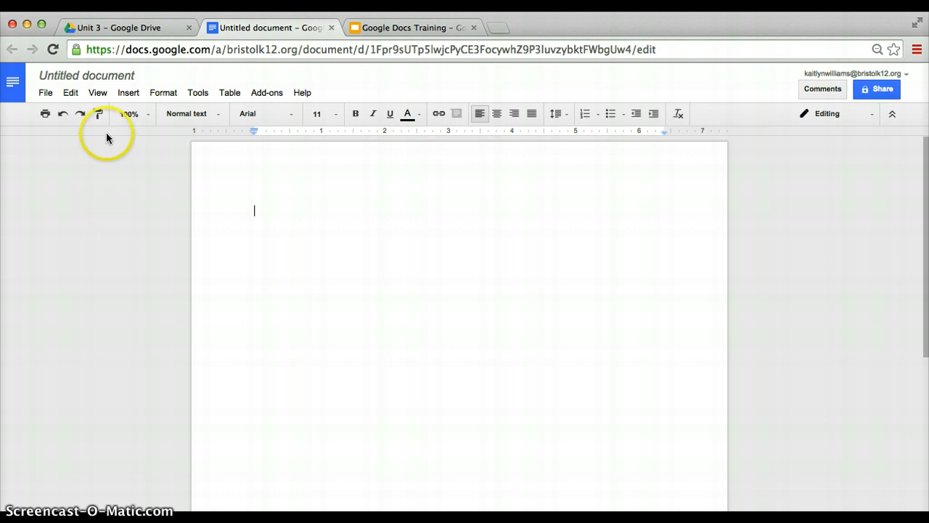
# - Rename the untitled document as "Non-Fiction Main Idea Questions"
pyautogui.click(116, 80)
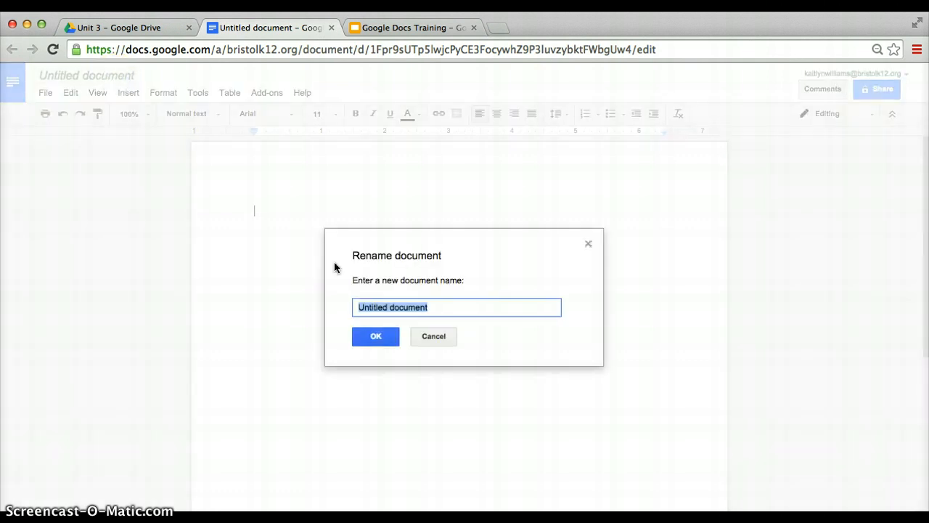
pyautogui.write('Non-F')
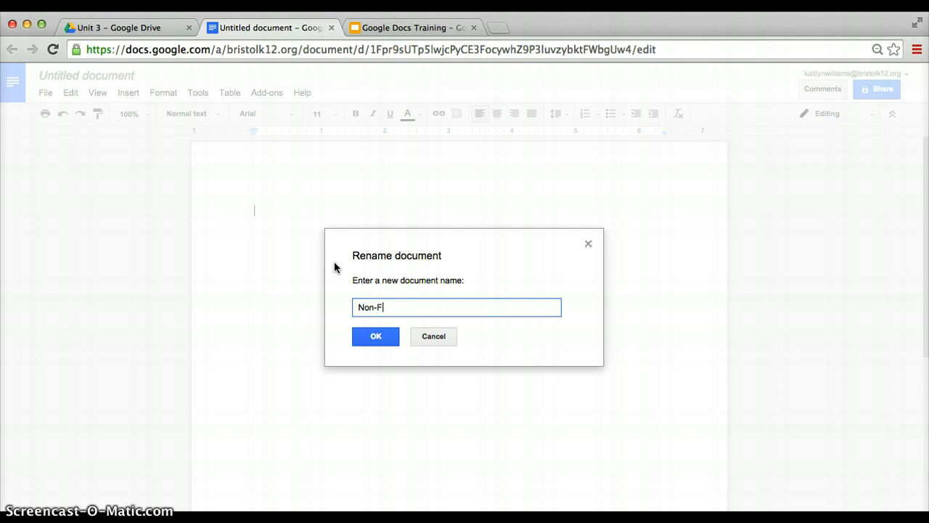
pyautogui.write('iction Main Idea Que')
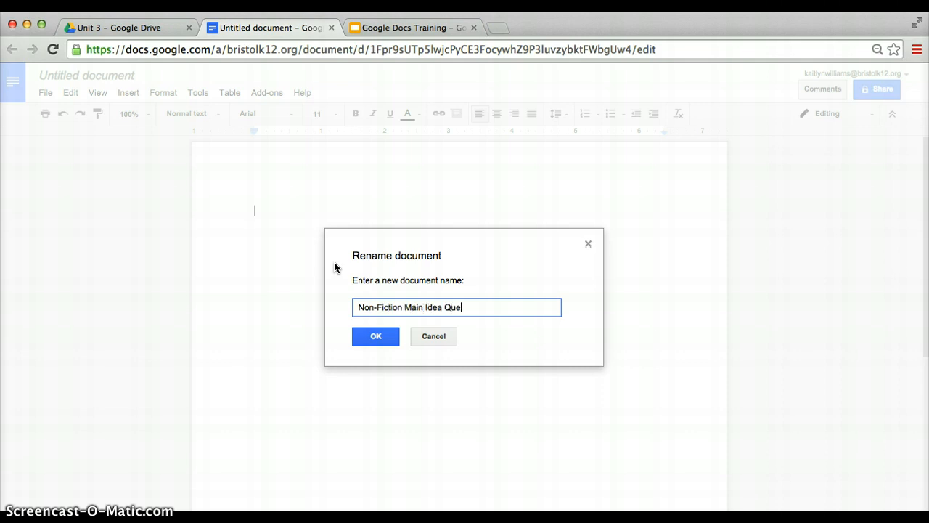
pyautogui.write('stions')
pyautogui.press('Return')
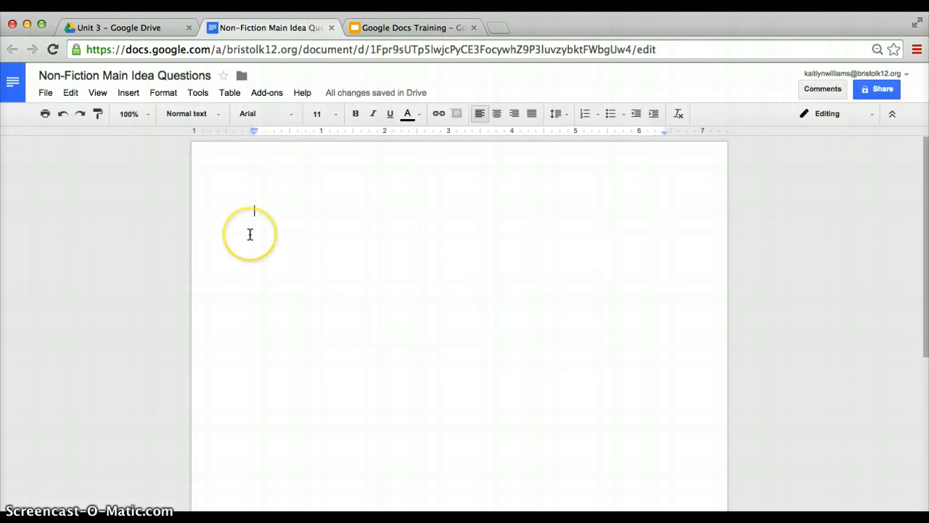
pyautogui.click(162, 82)
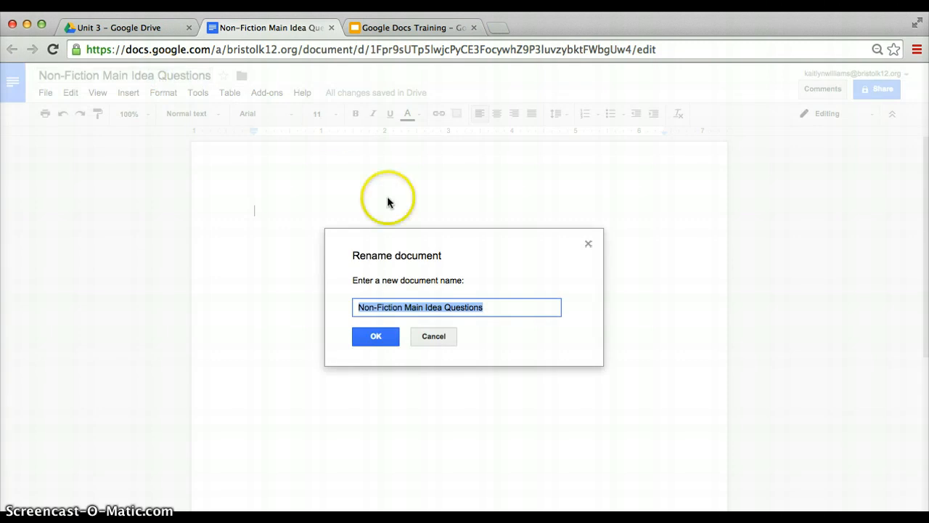
pyautogui.click(387, 336)
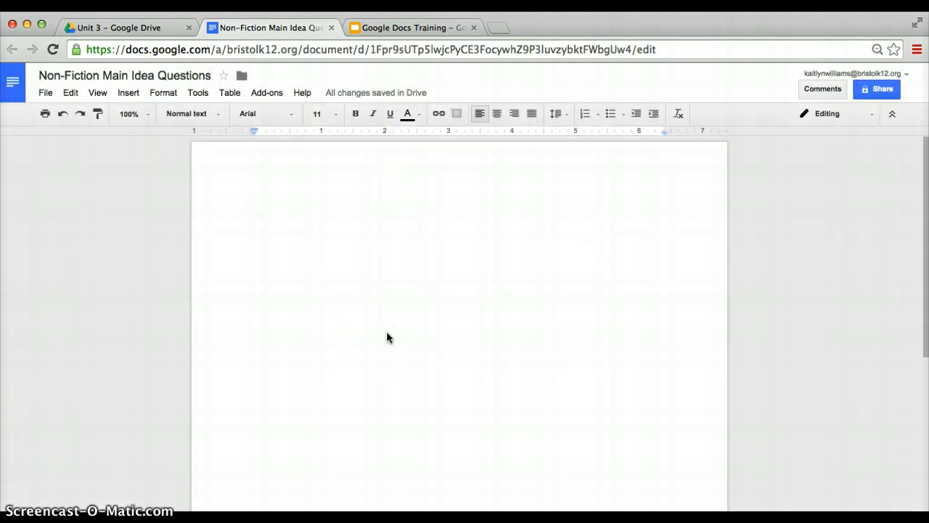
# - Examine the available fonts, text and highlight colours, and line spacing options for the blank document
pyautogui.click(491, 248)
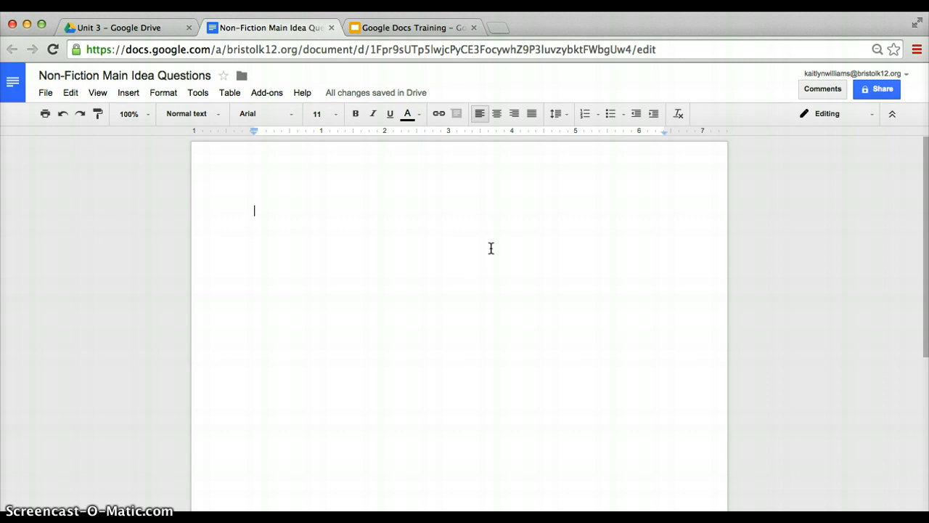
pyautogui.click(256, 115)
pyautogui.click(336, 114)
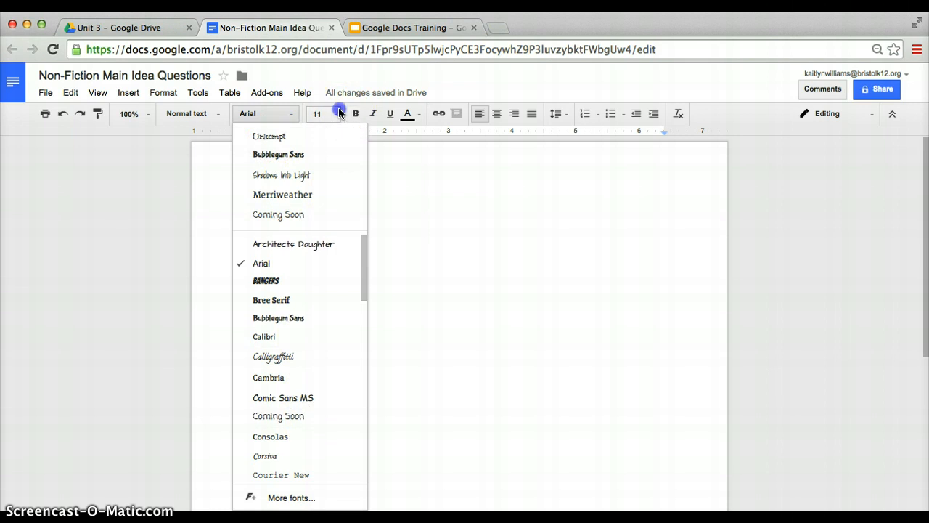
pyautogui.click(408, 114)
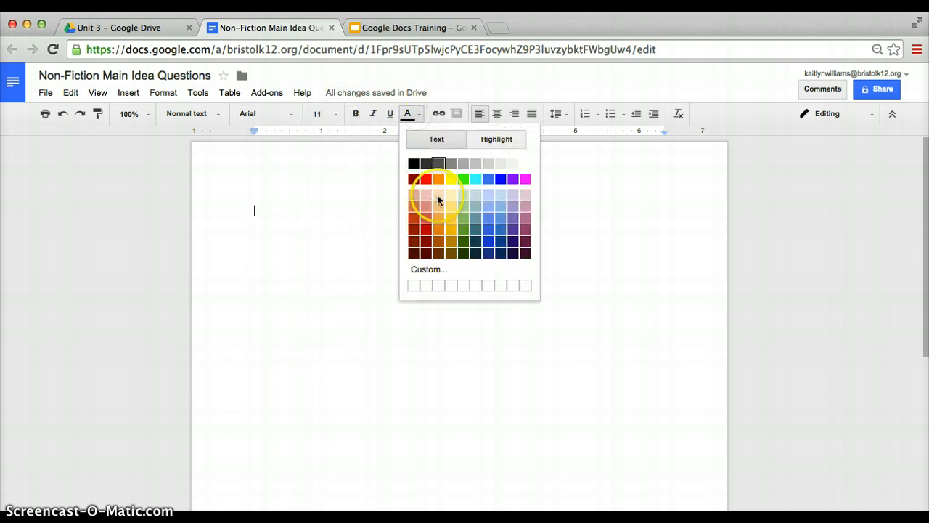
pyautogui.click(487, 148)
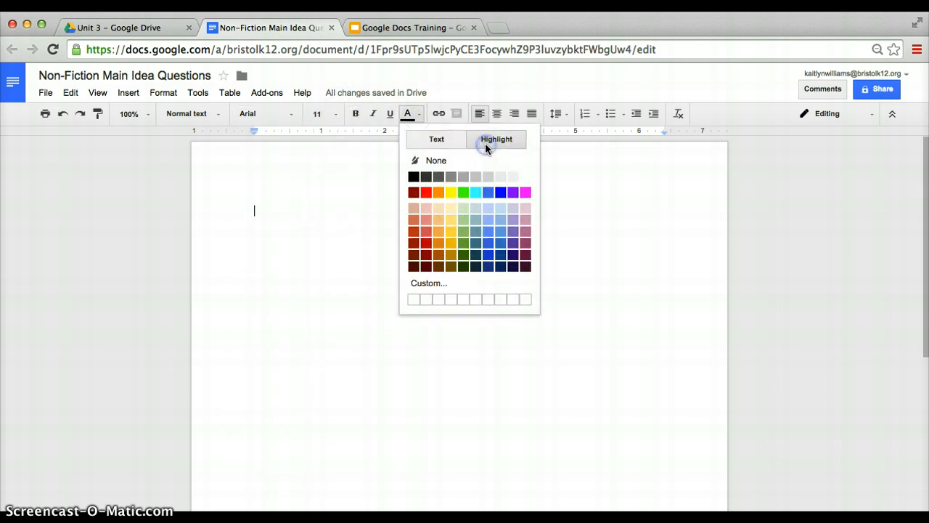
pyautogui.click(409, 114)
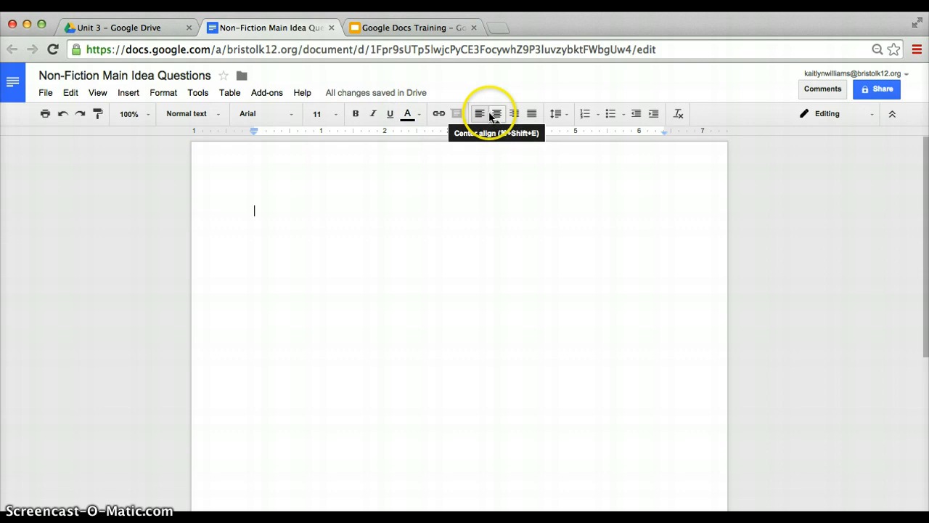
pyautogui.click(557, 115)
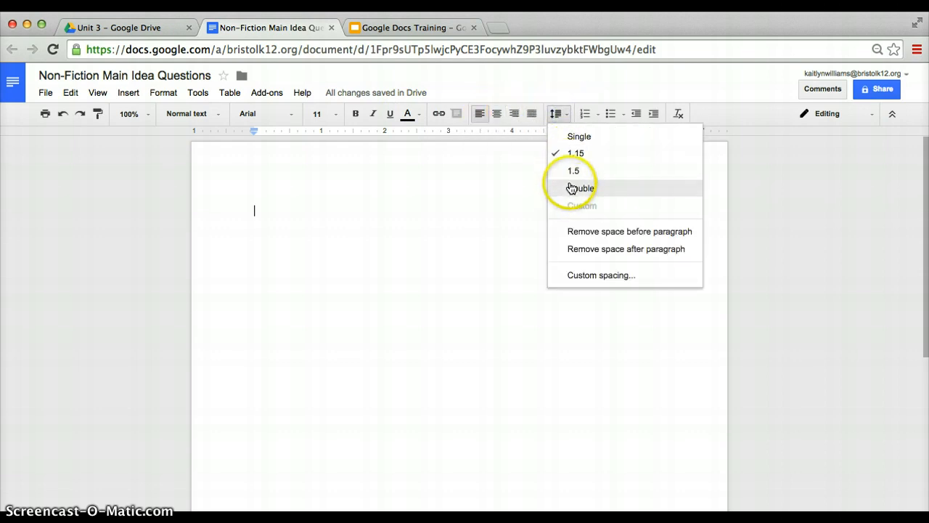
# - Start a bulleted list on the document's first line and enter "The main idea" as its first item
pyautogui.click(585, 114)
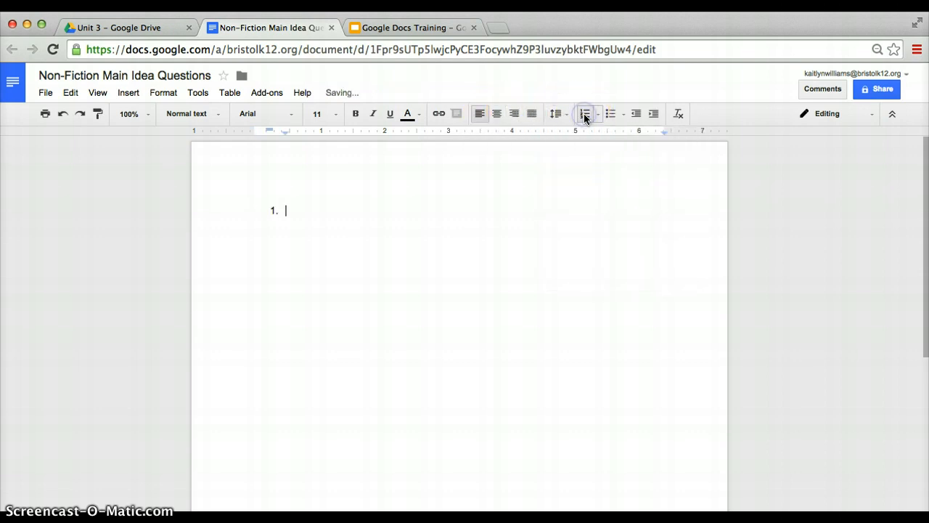
pyautogui.click(614, 115)
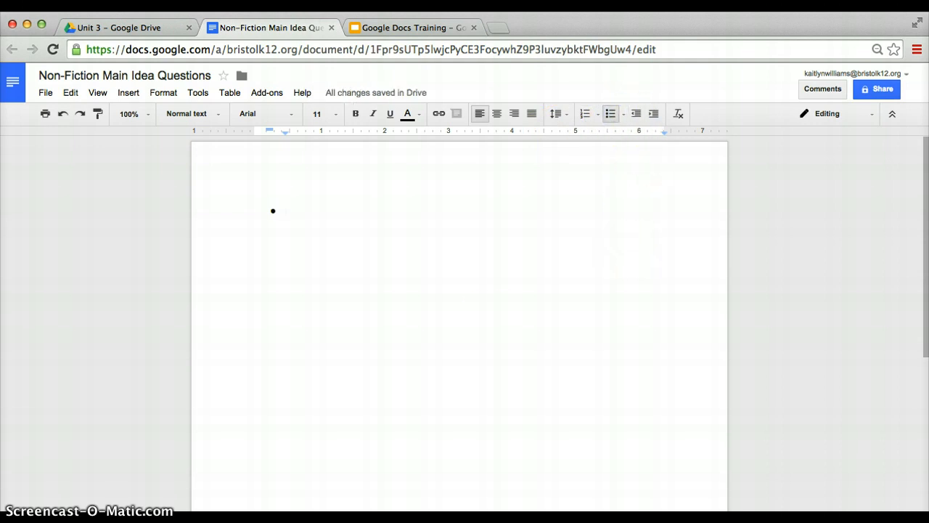
pyautogui.click(219, 418)
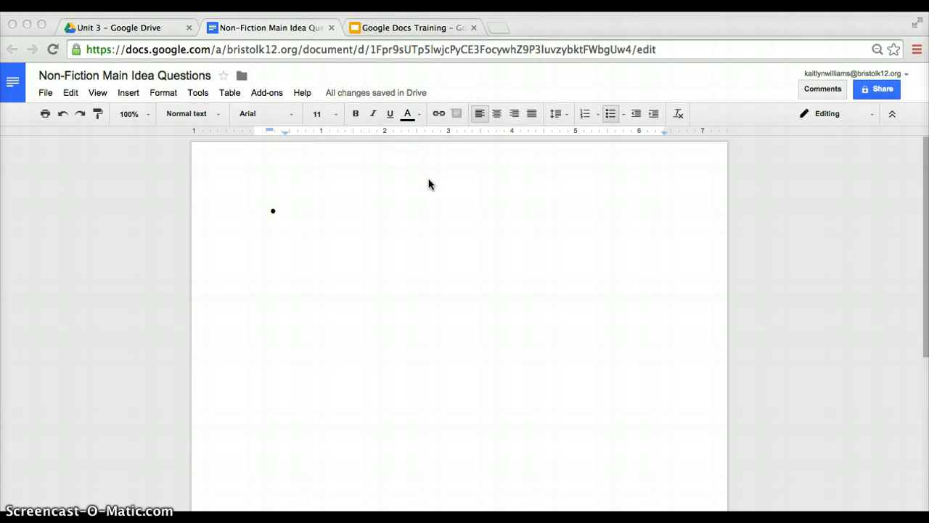
pyautogui.click(347, 205)
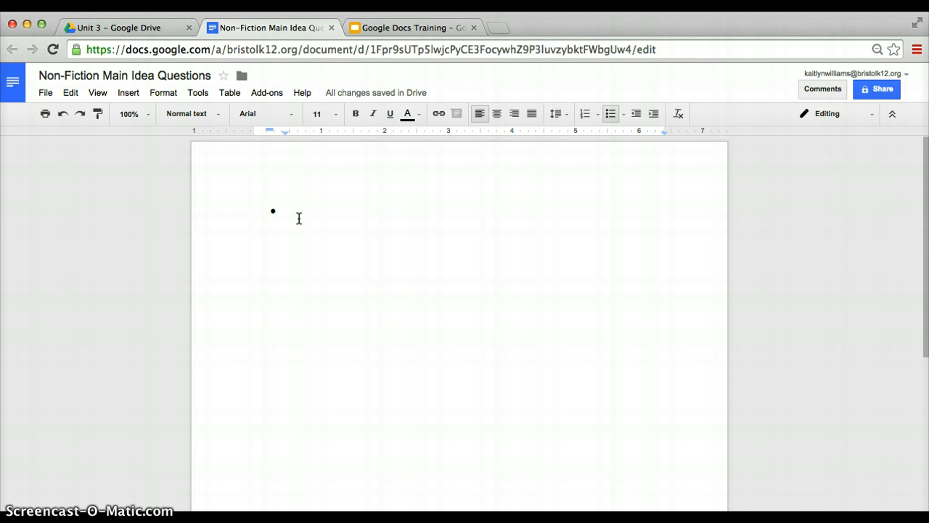
pyautogui.write('The main ide')
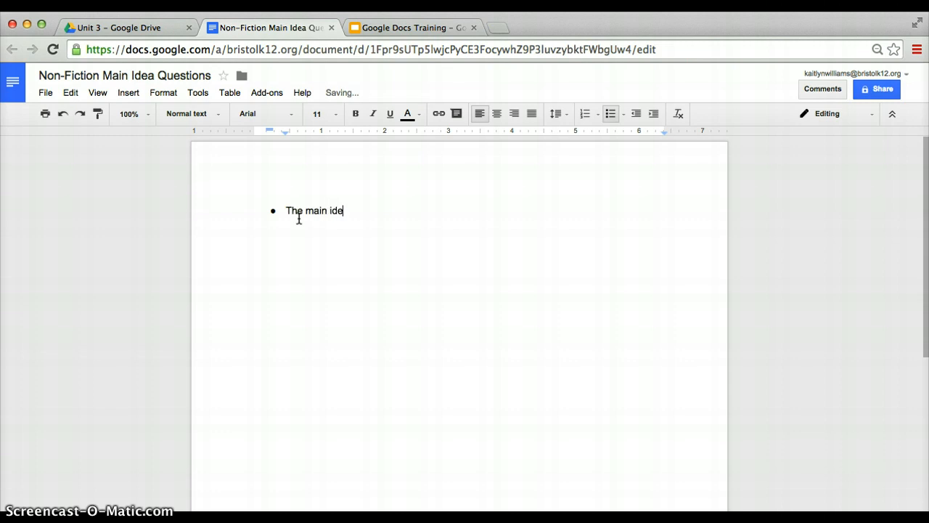
pyautogui.write('a')
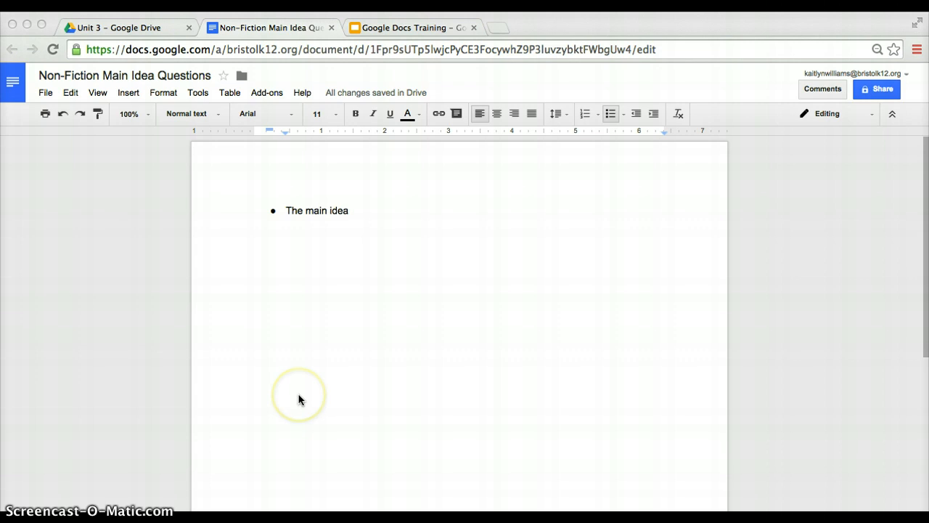
# - Close the Non-Fiction Main Idea Questions document and reopen it from the Unit 3 folder
pyautogui.click(331, 29)
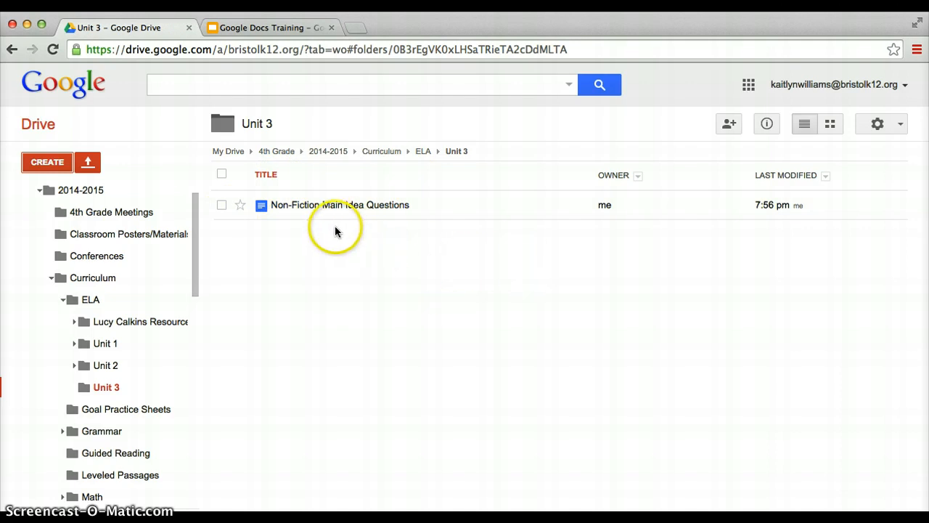
pyautogui.click(322, 206)
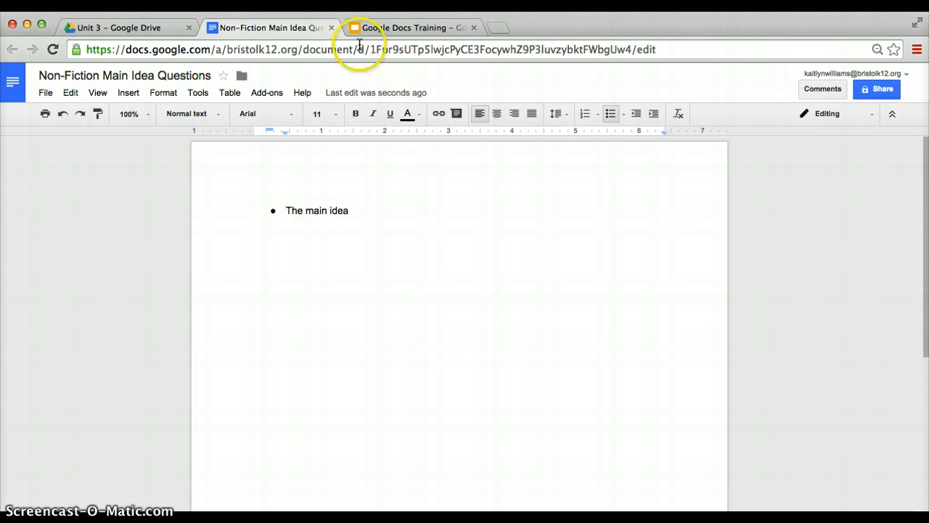
# - Close the Non-Fiction Main Idea Questions document and create a new presentation in the Unit 3 folder
pyautogui.click(331, 28)
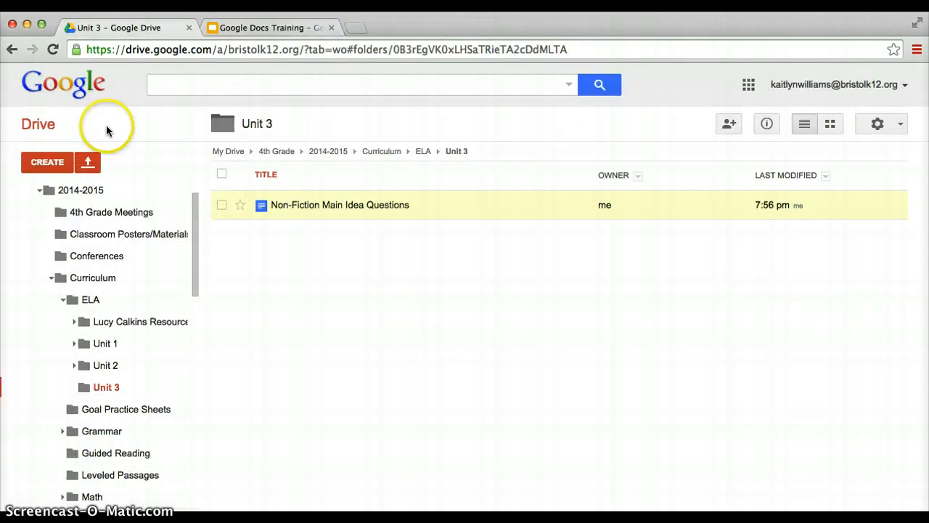
pyautogui.click(35, 166)
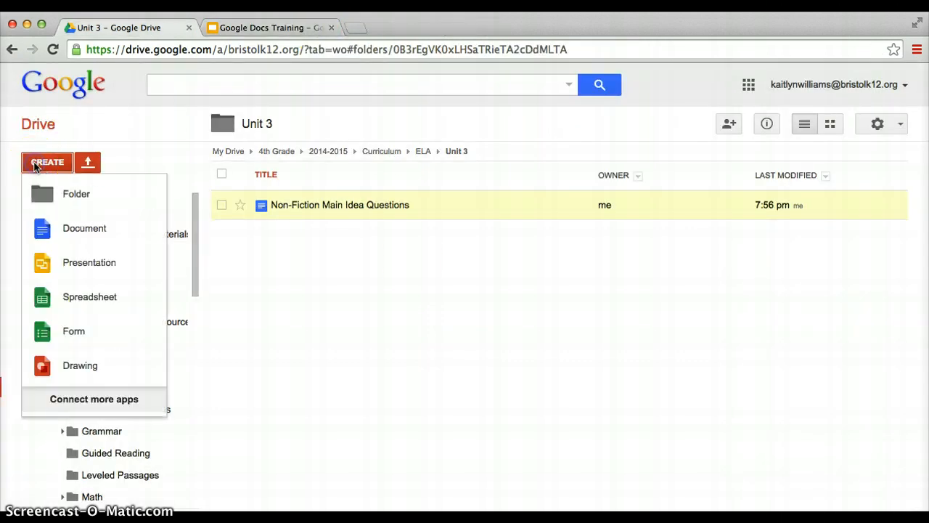
pyautogui.click(73, 263)
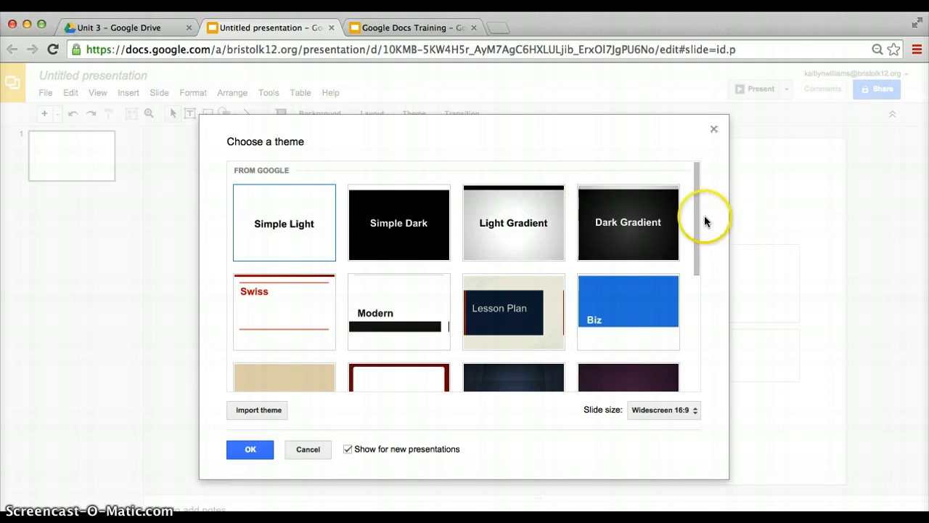
# - Browse the available themes and apply the Wave theme to the new presentation
pyautogui.moveTo(695, 219); pyautogui.dragTo(689, 391)
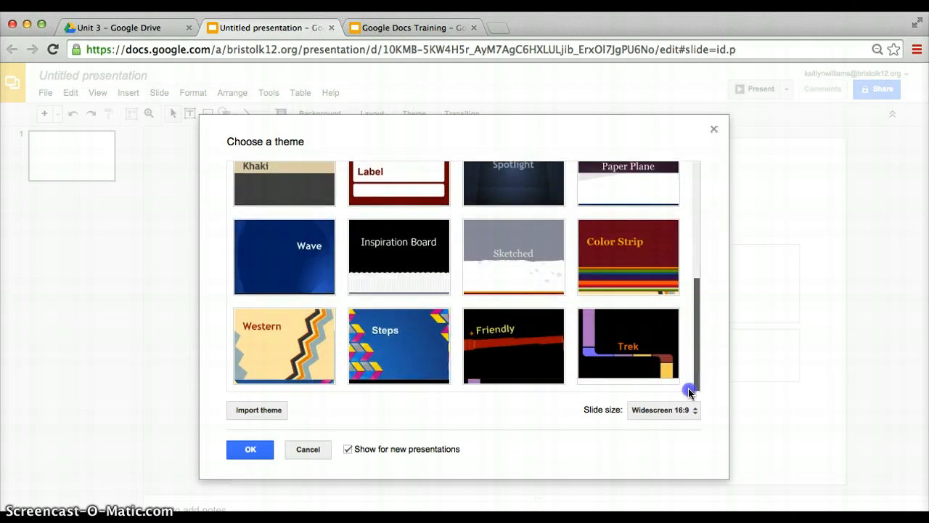
pyautogui.moveTo(695, 351); pyautogui.dragTo(701, 305)
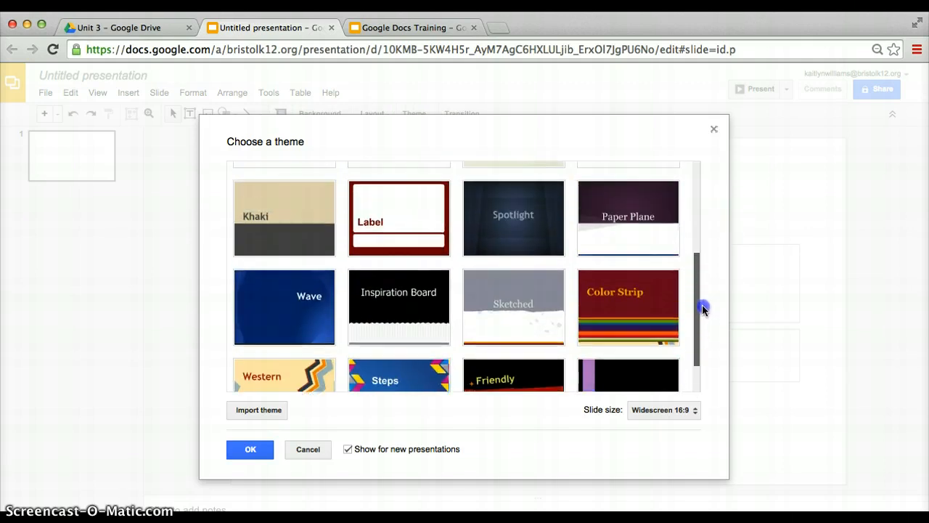
pyautogui.click(276, 312)
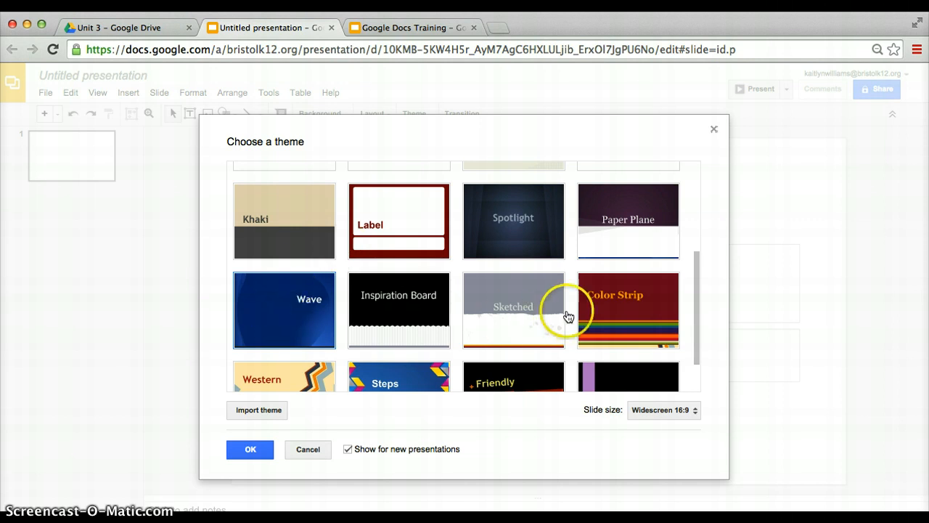
pyautogui.click(248, 450)
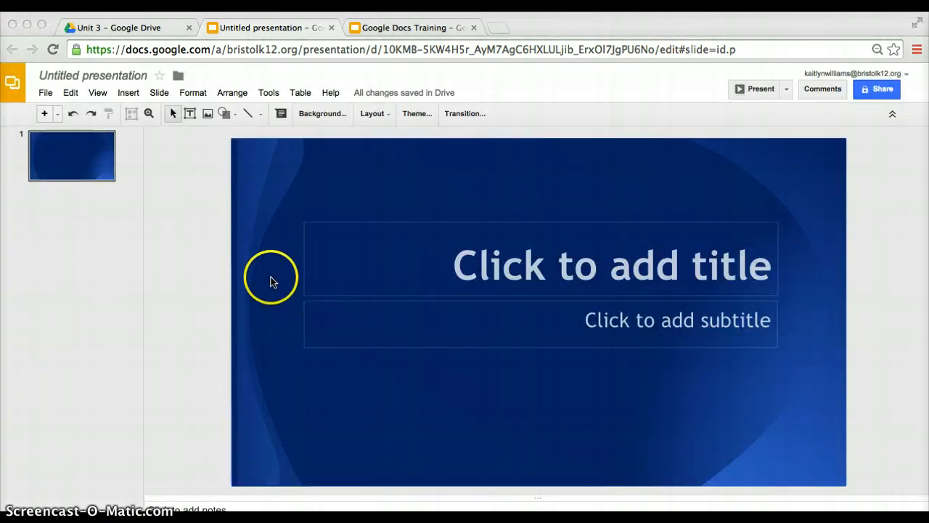
# - Open the untitled presentation's name for editing and enter "Test P" as the start of its new name
pyautogui.click(125, 79)
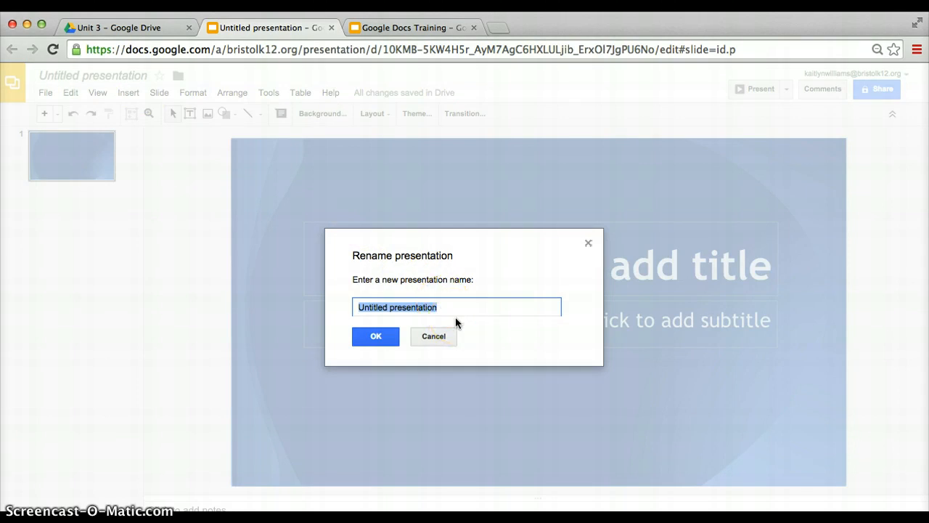
pyautogui.write('Test P')
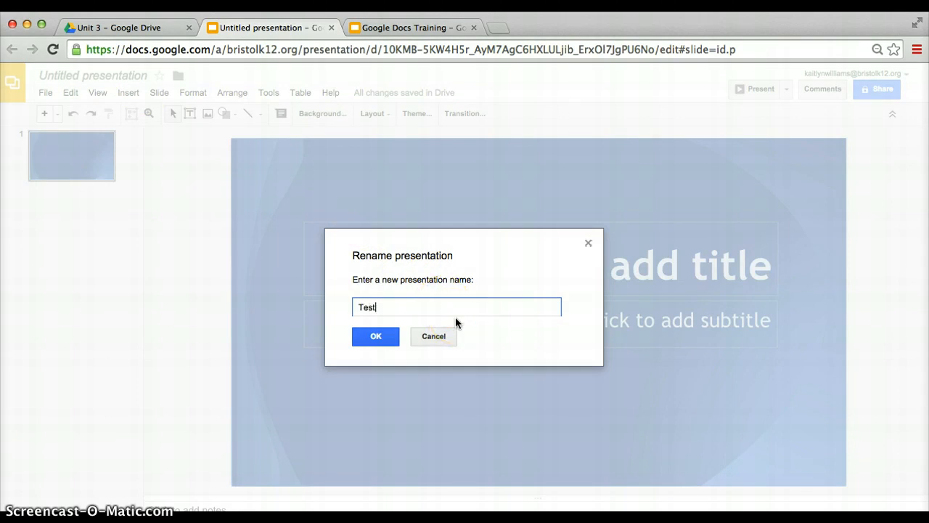